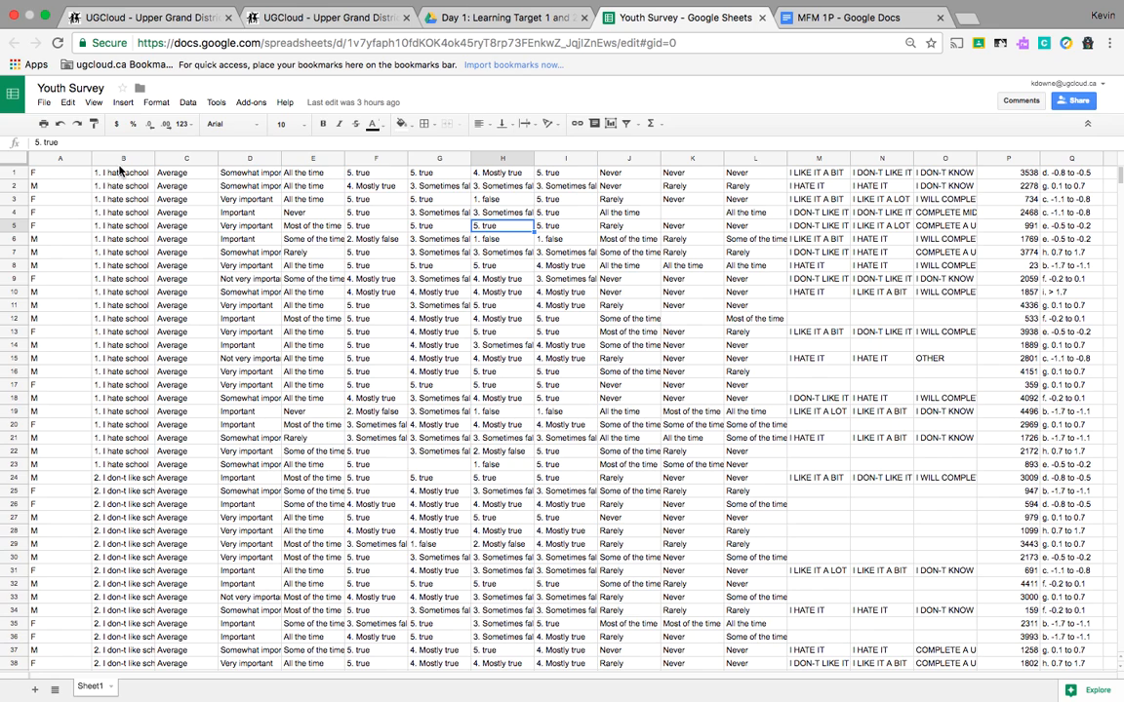
Step: Insert the recommended column chart of column B's school-attitude responses
click(131, 162)
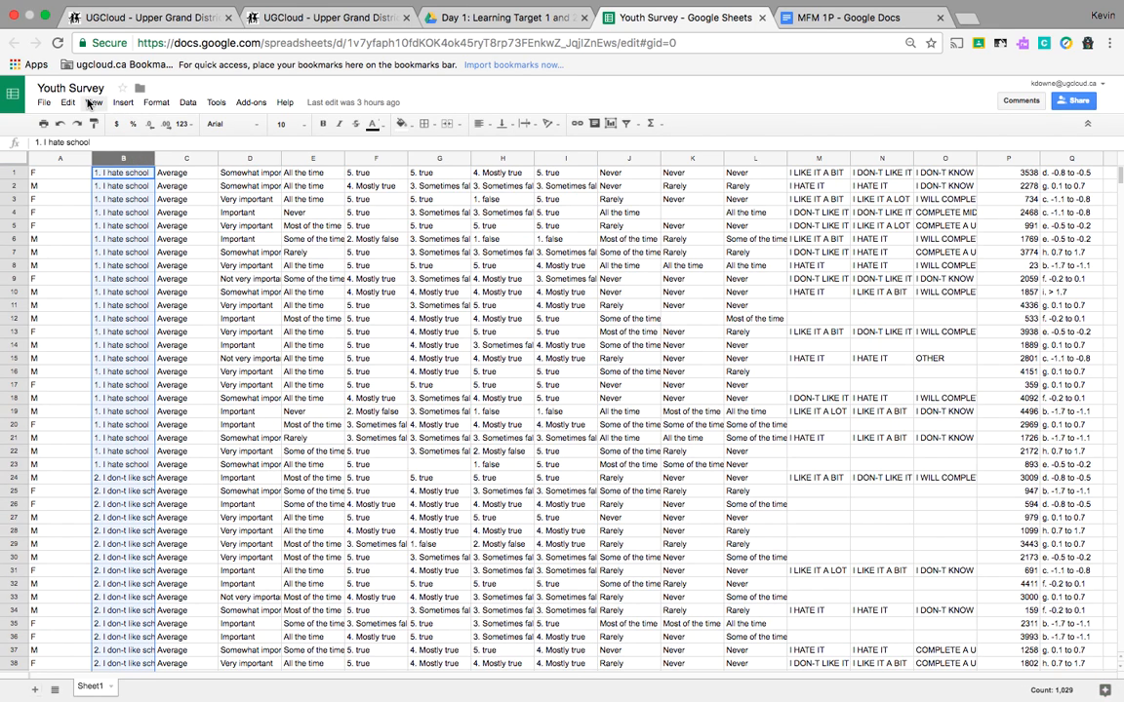
click(127, 103)
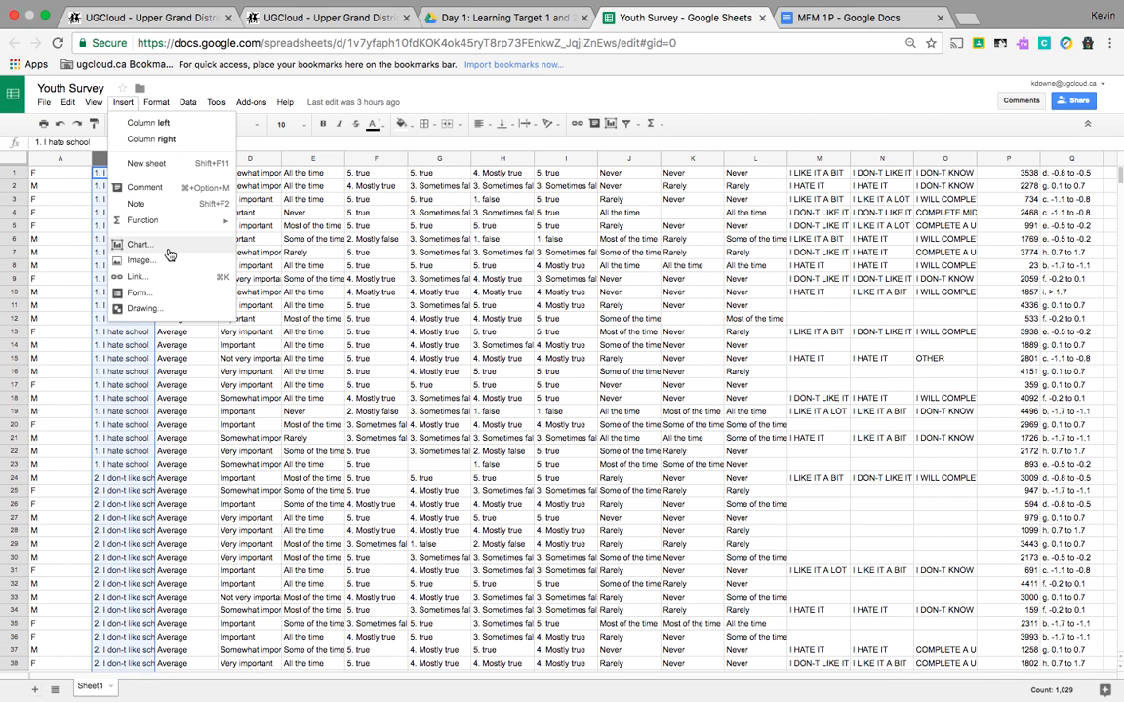
click(167, 252)
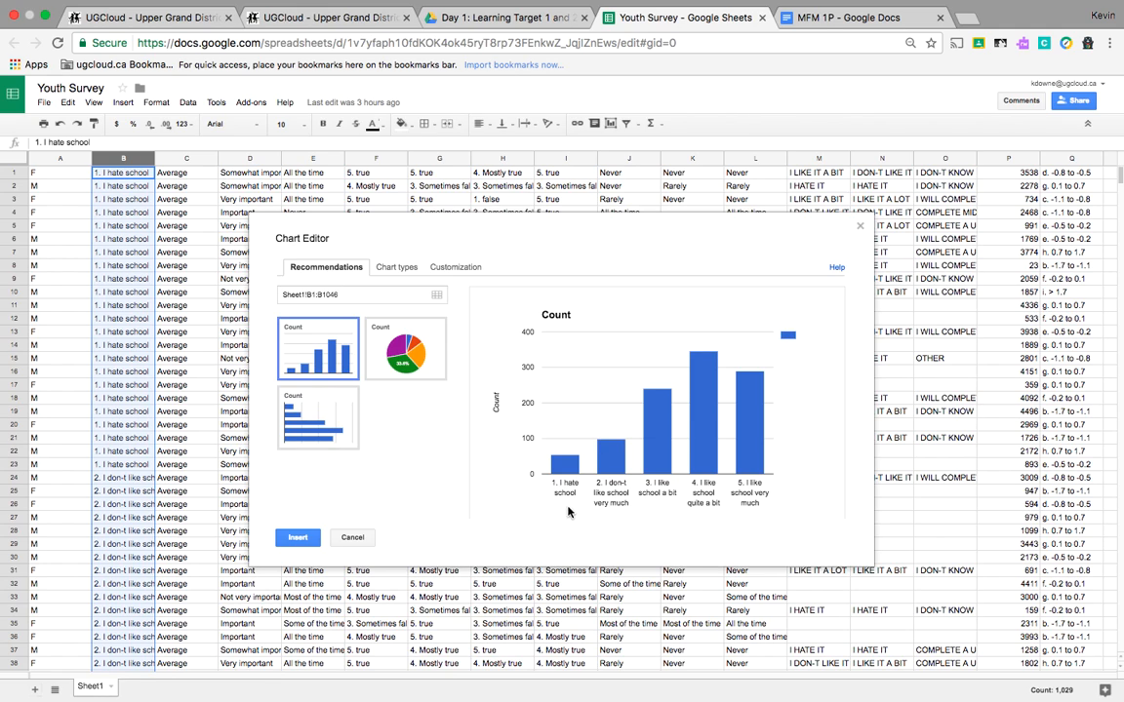
click(297, 537)
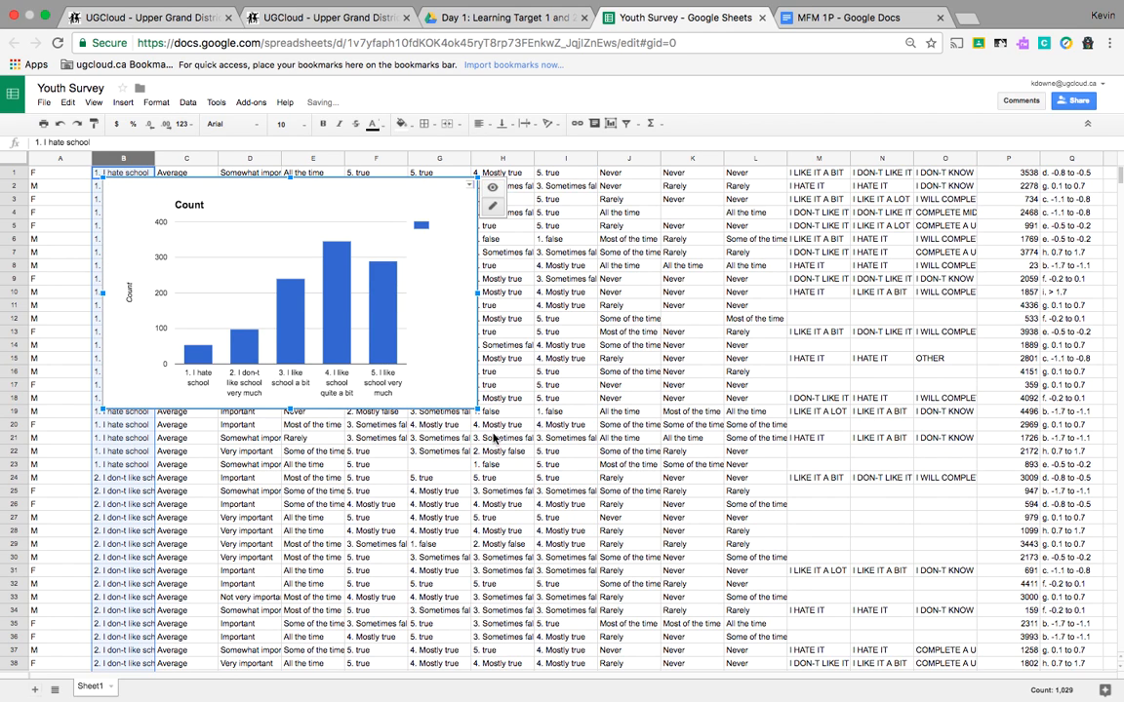
Step: Enlarge the chart by stretching its lower-right corner, and dismiss its chart menu
drag(478, 409, 800, 606)
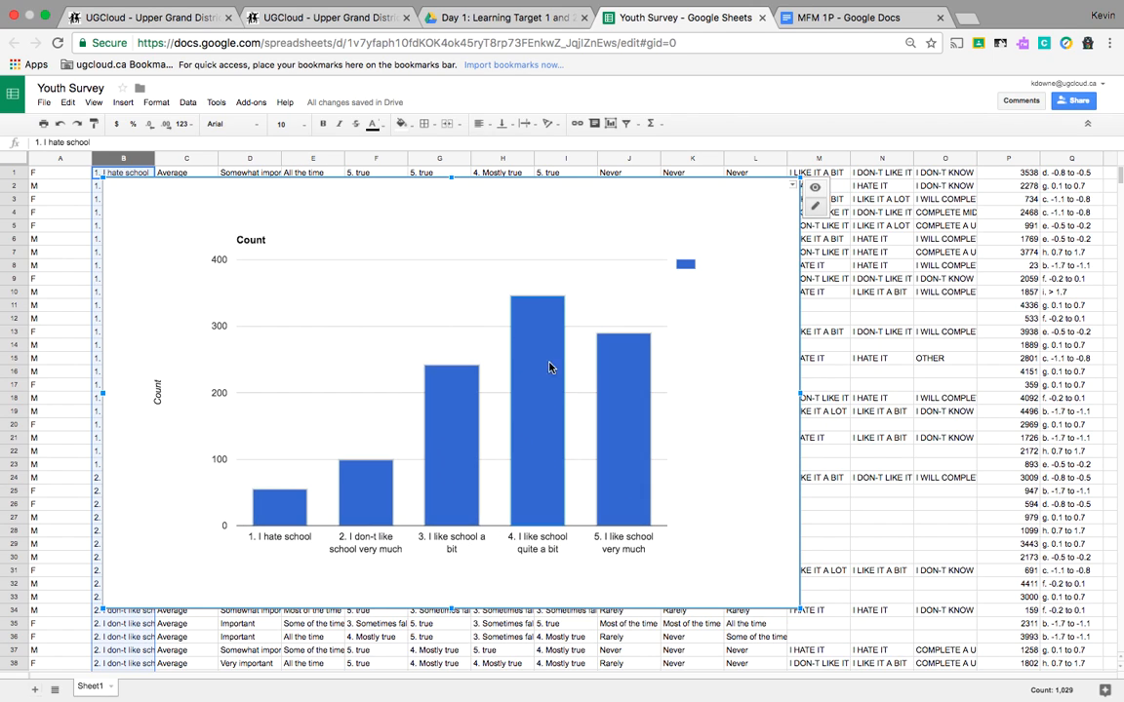
click(792, 184)
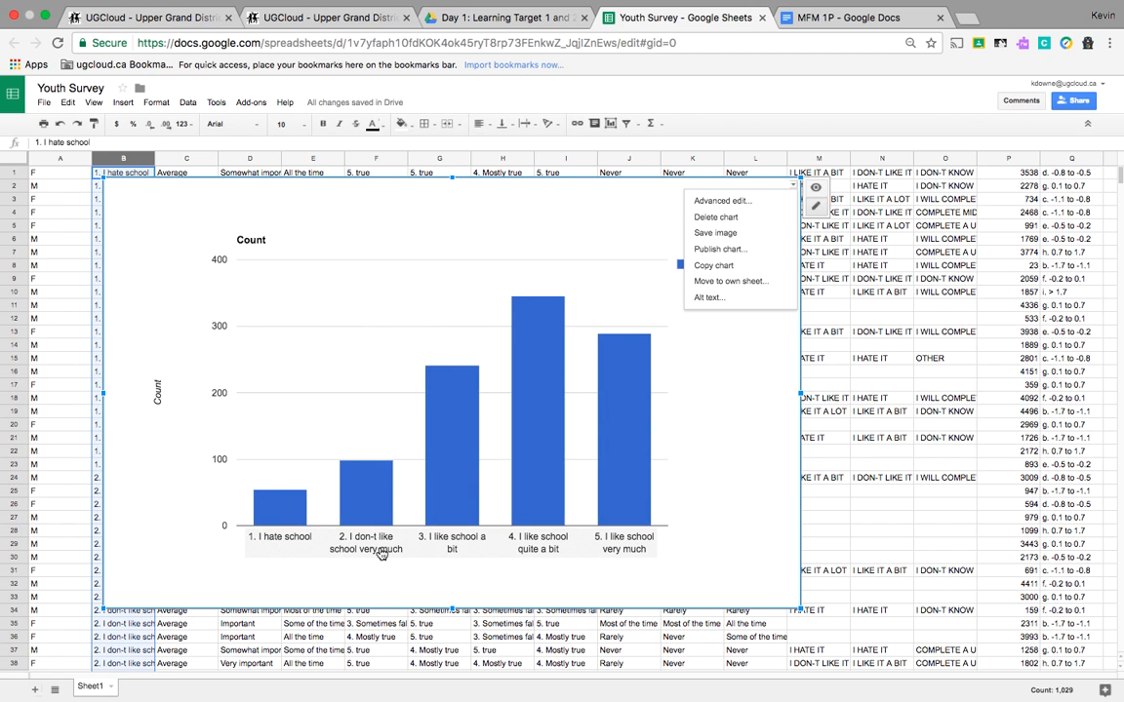
key(Escape)
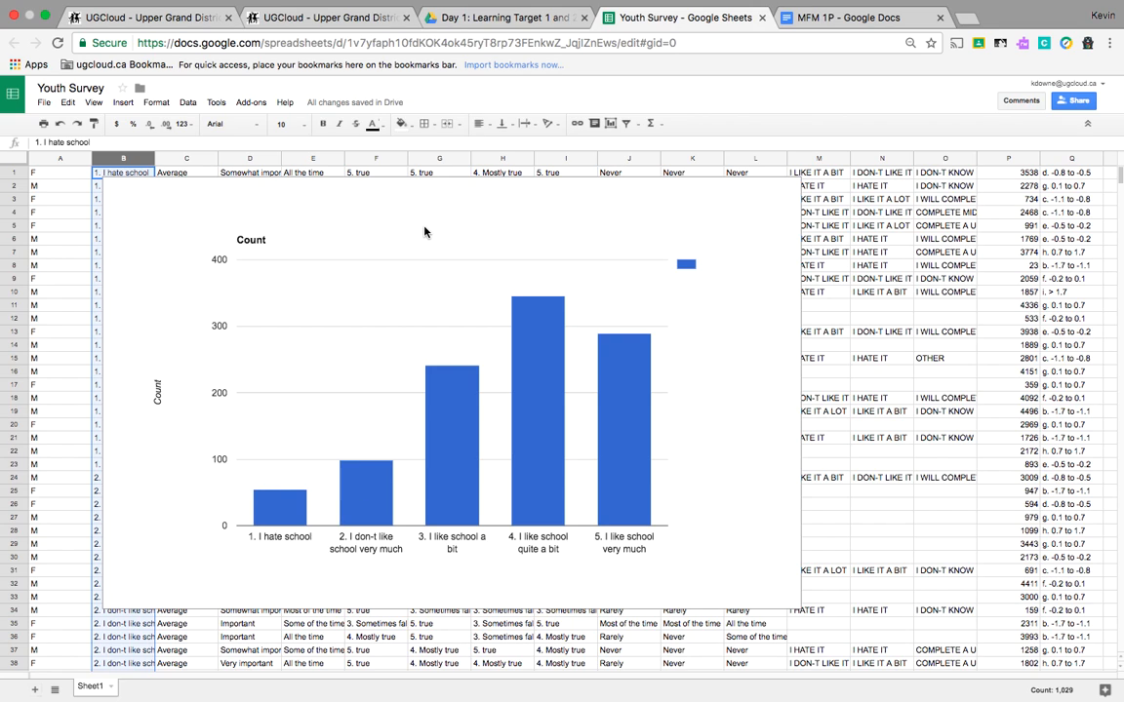
Step: Move the chart down so the first rows of the sheet are visible
click(514, 197)
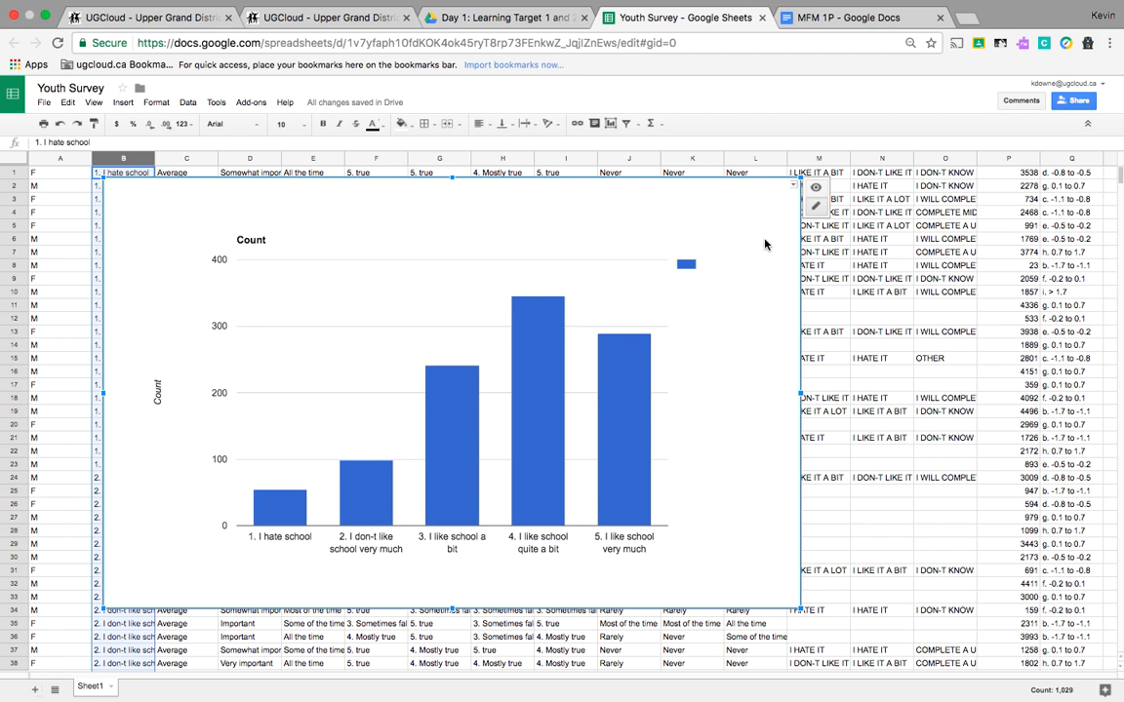
click(793, 187)
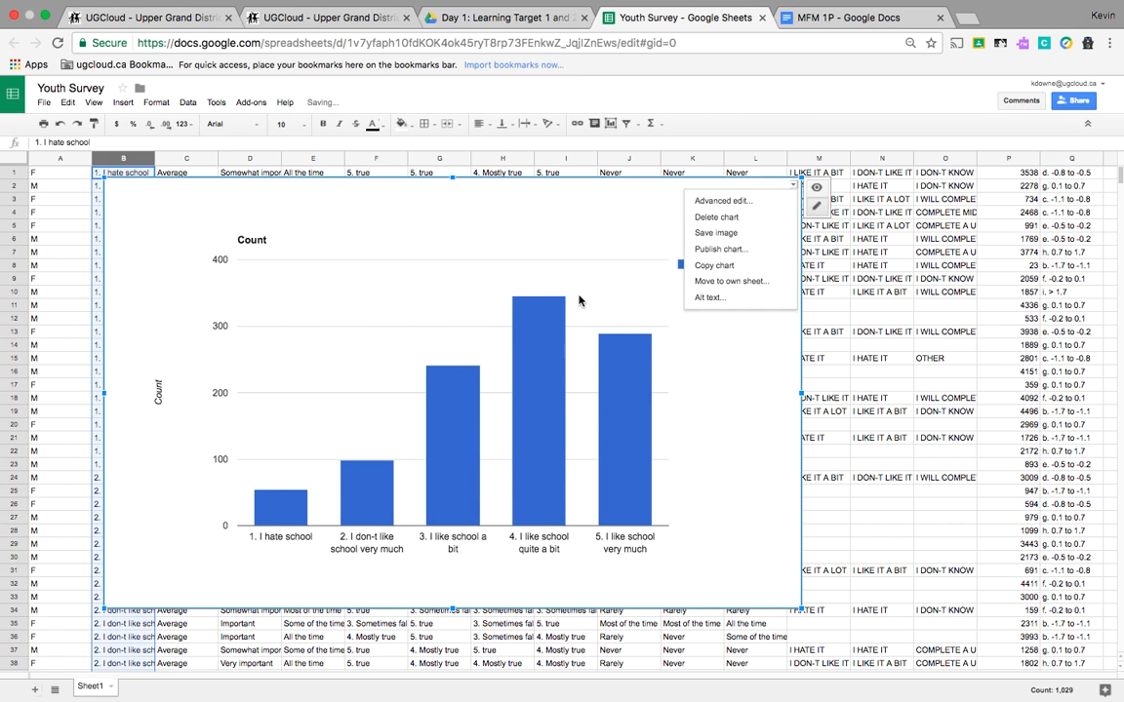
click(632, 202)
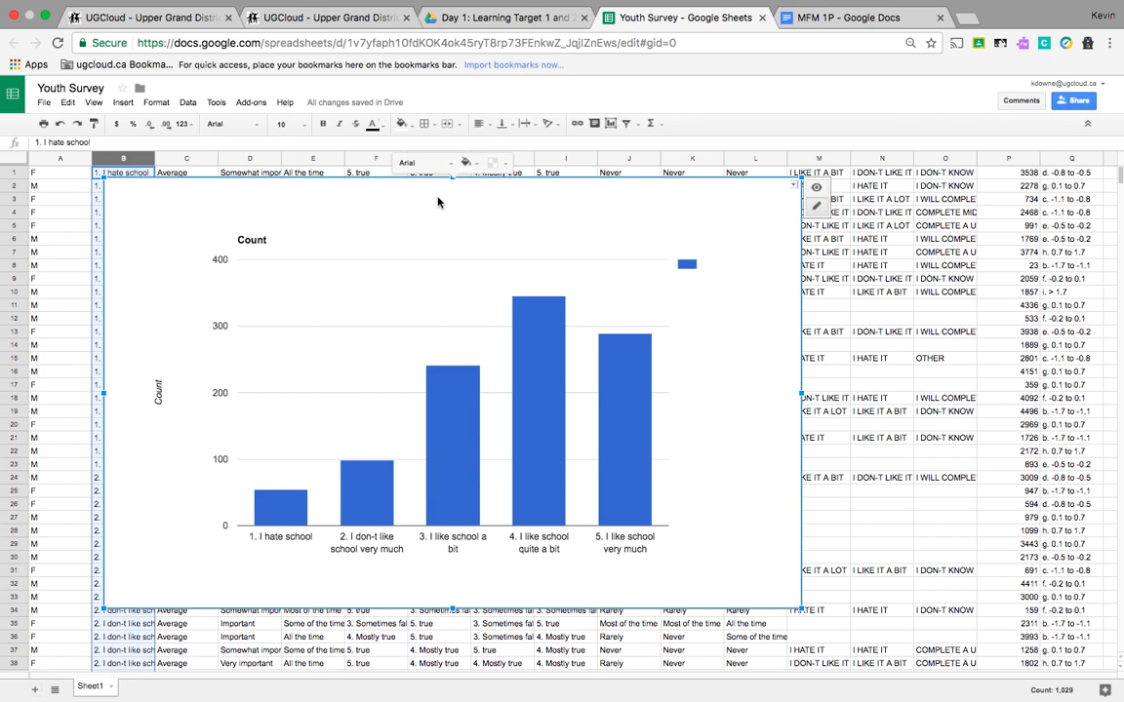
drag(213, 207, 301, 308)
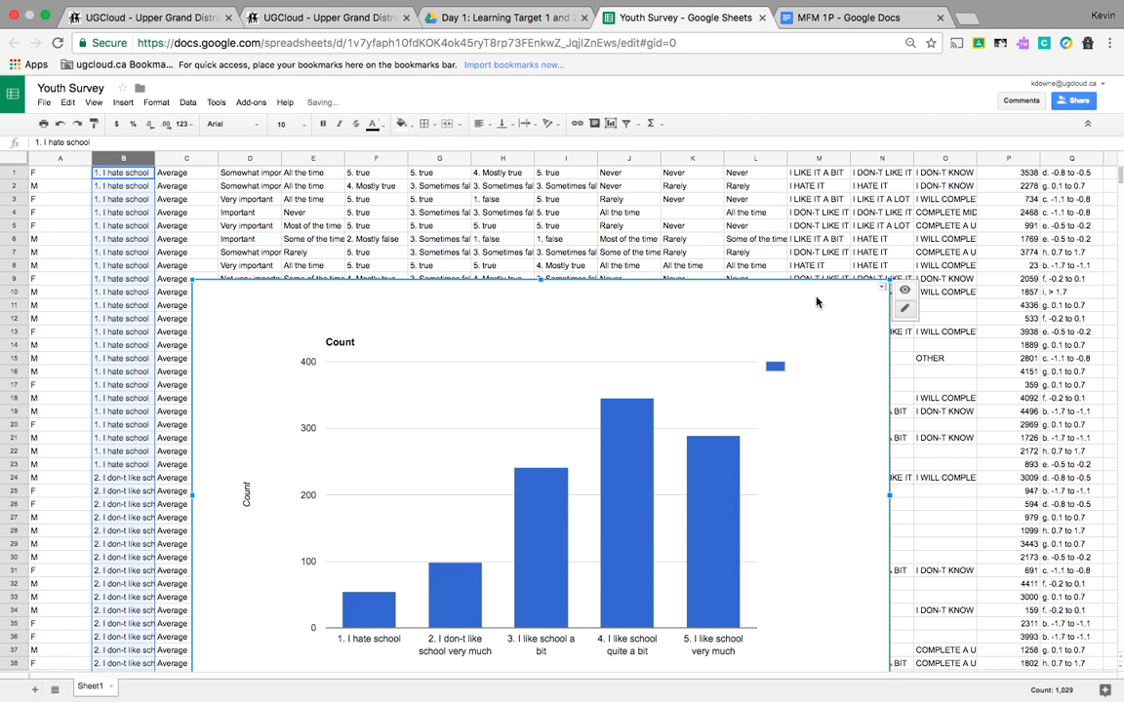
Step: Delete the chart
click(880, 287)
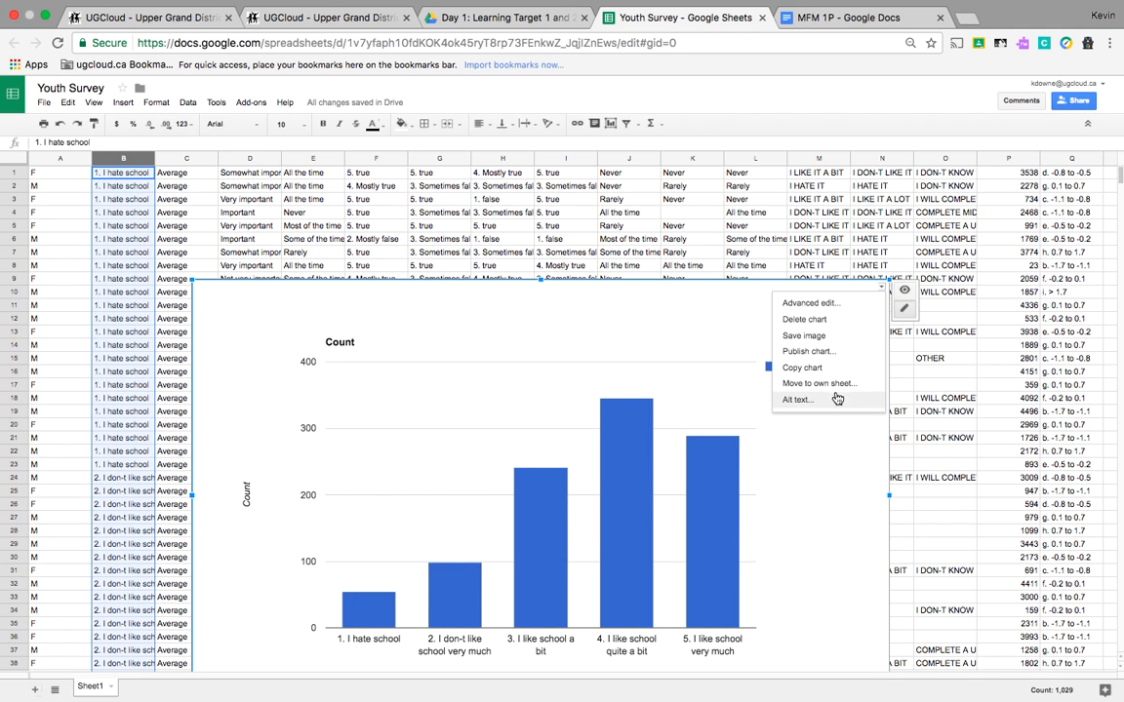
click(824, 319)
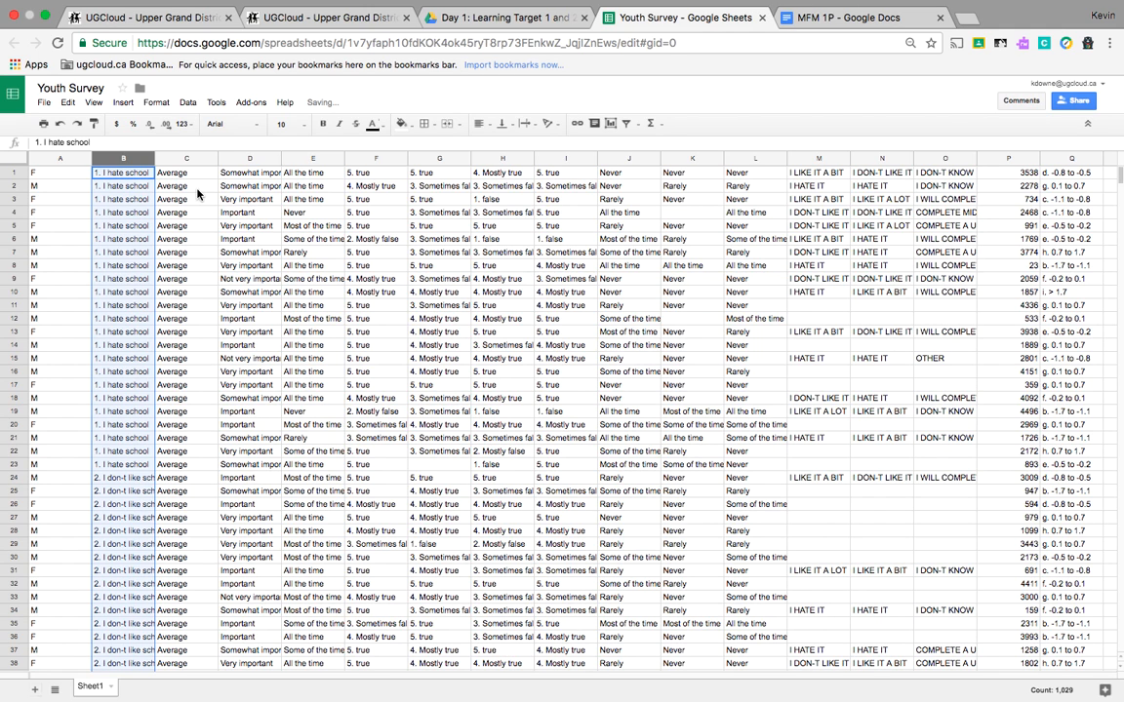
Step: Sort only the column B range Z → A, then undo the sort
click(258, 162)
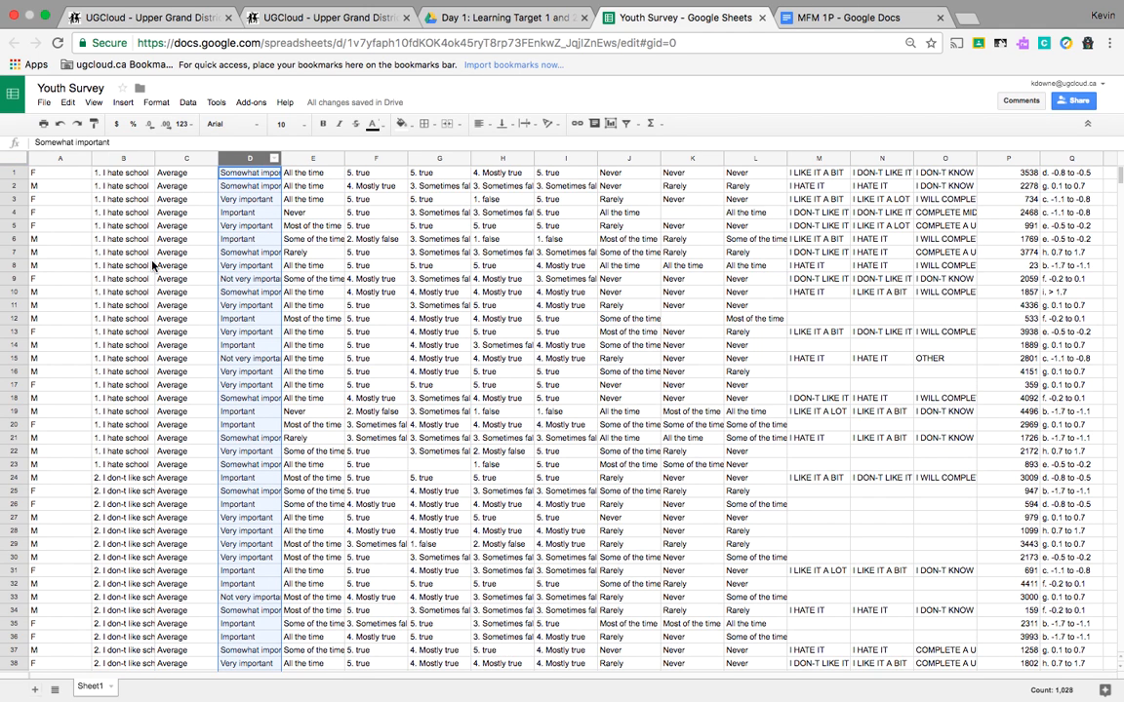
click(112, 176)
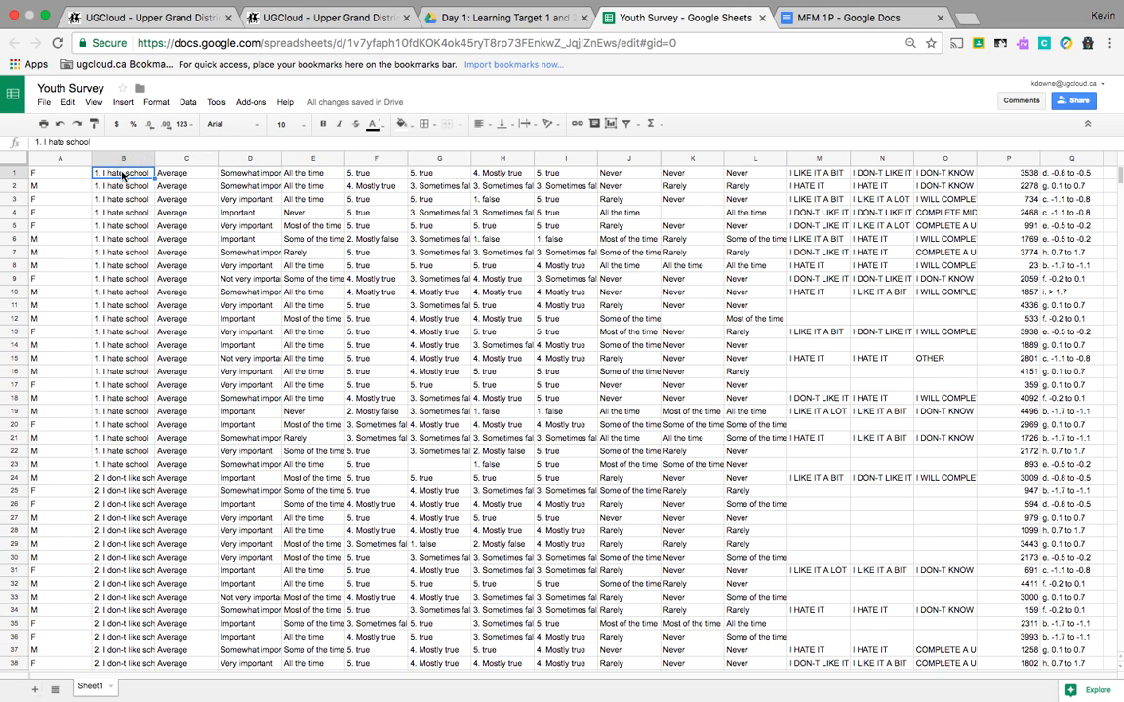
click(127, 159)
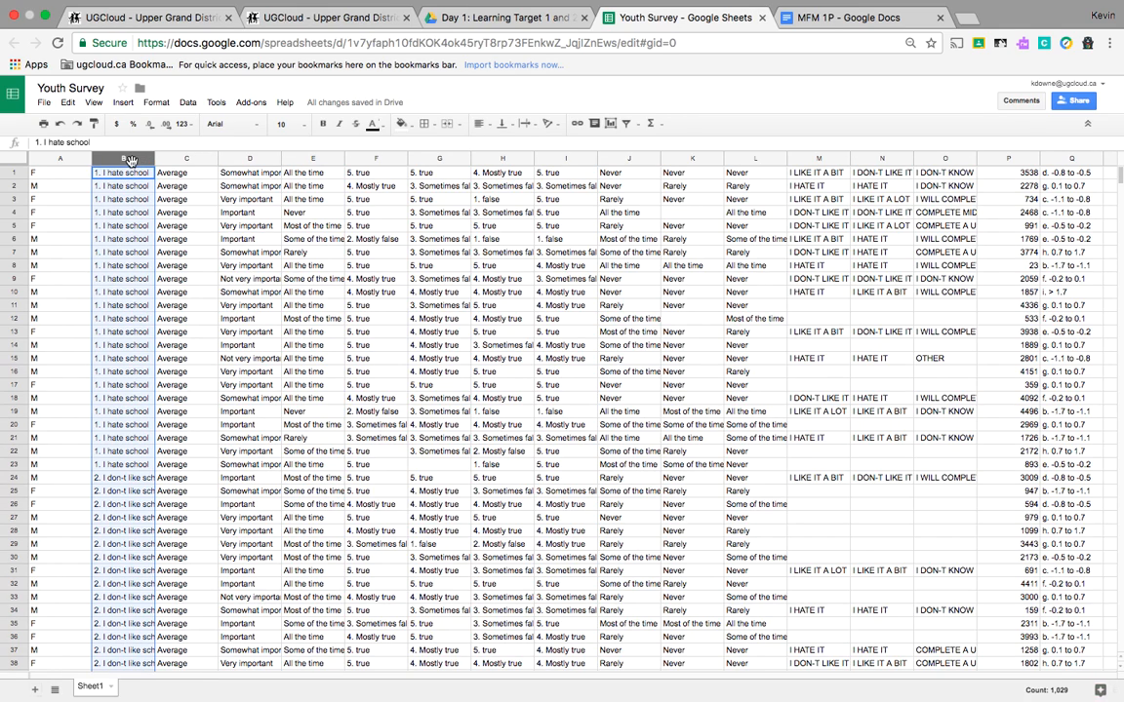
click(185, 102)
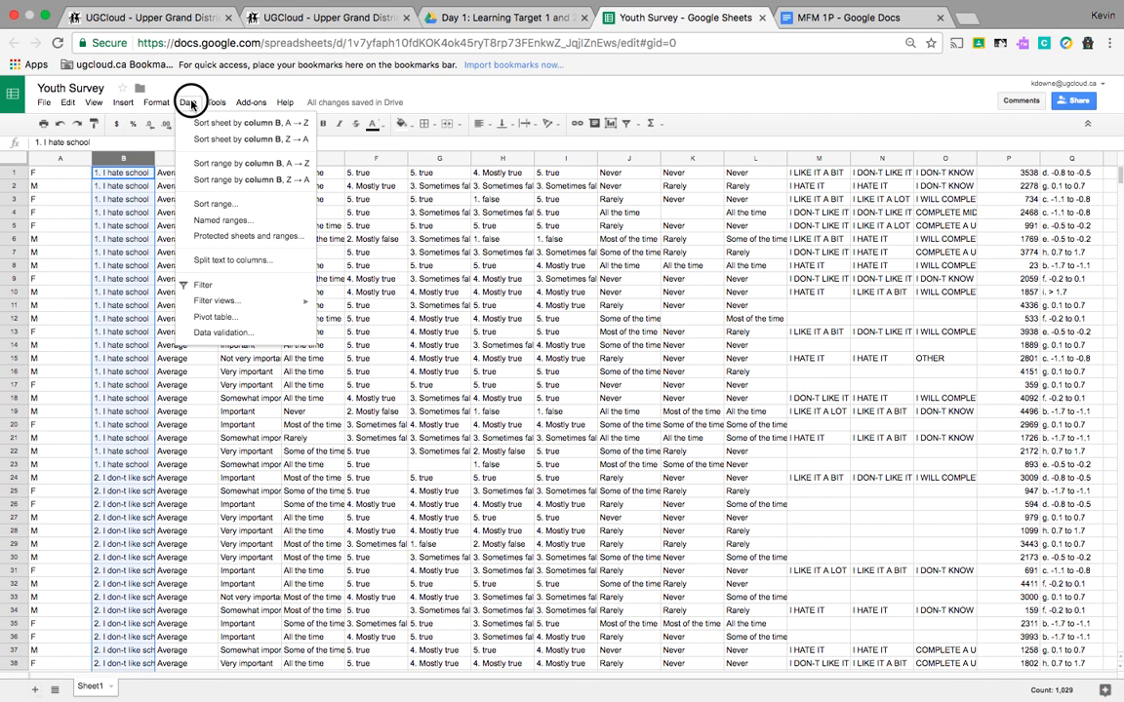
click(266, 188)
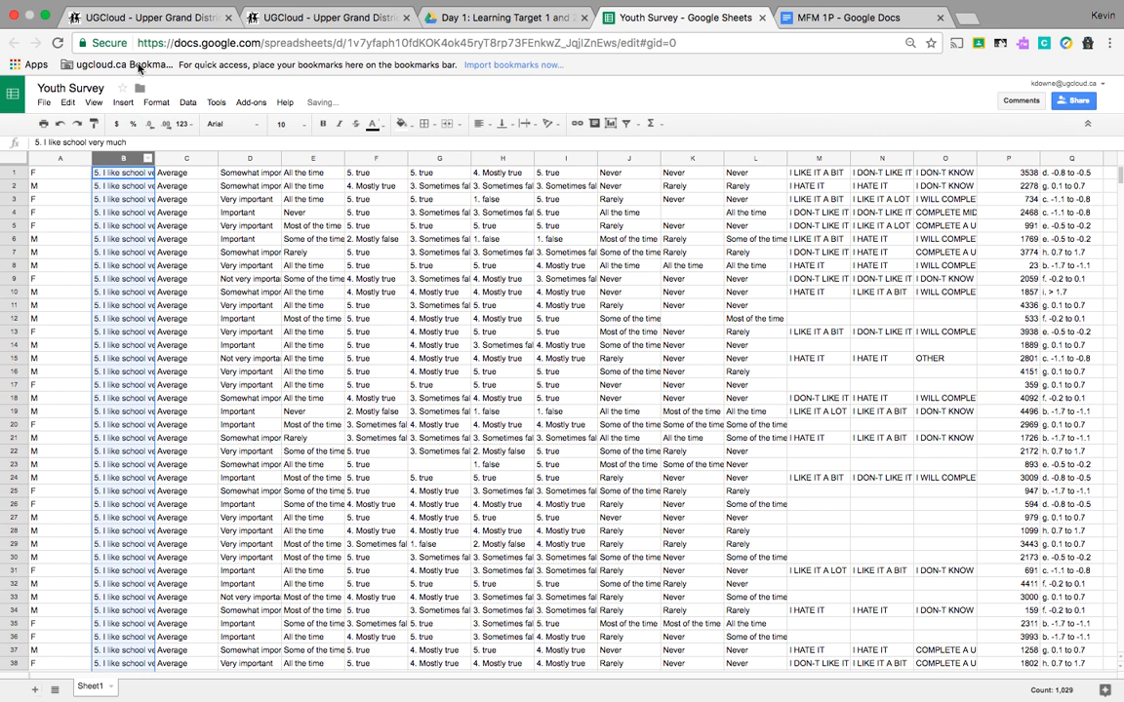
click(61, 128)
Step: Sort the whole sheet by column B, Z → A
click(255, 281)
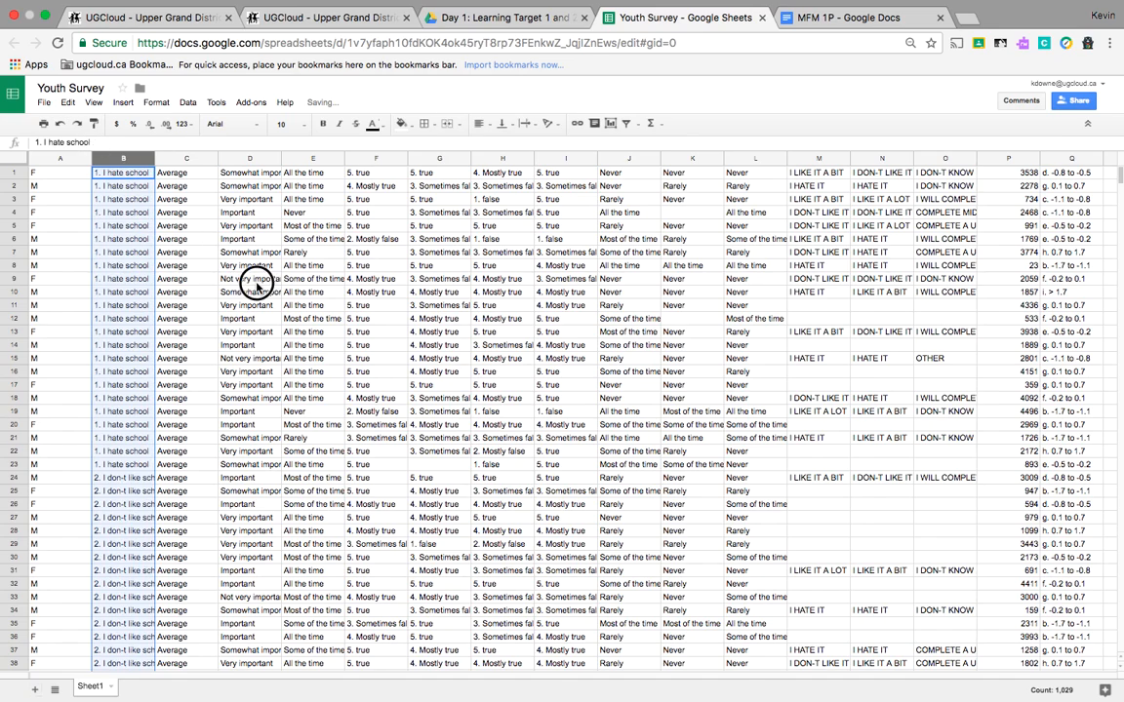
click(127, 173)
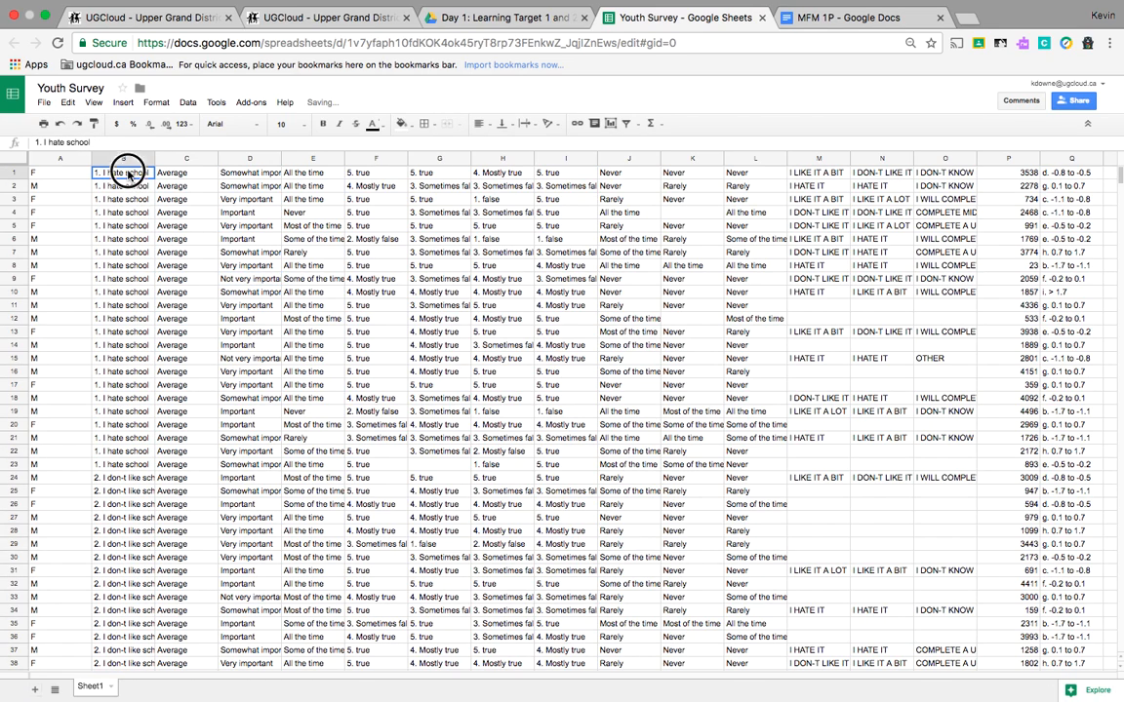
click(185, 103)
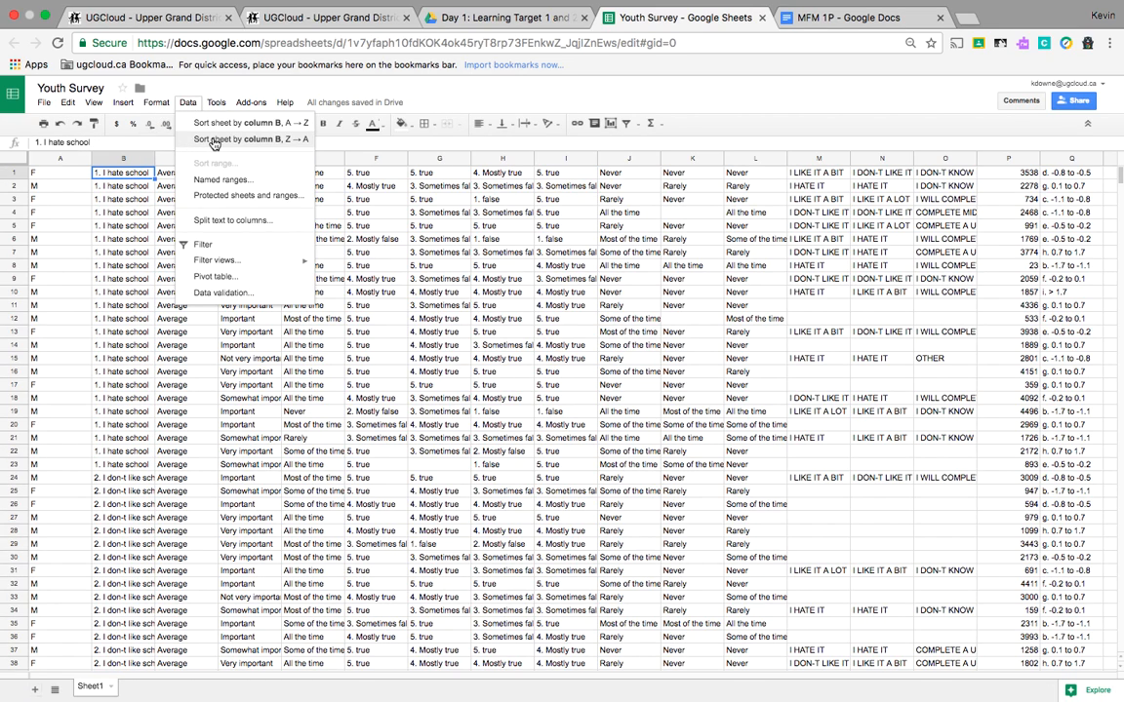
click(215, 142)
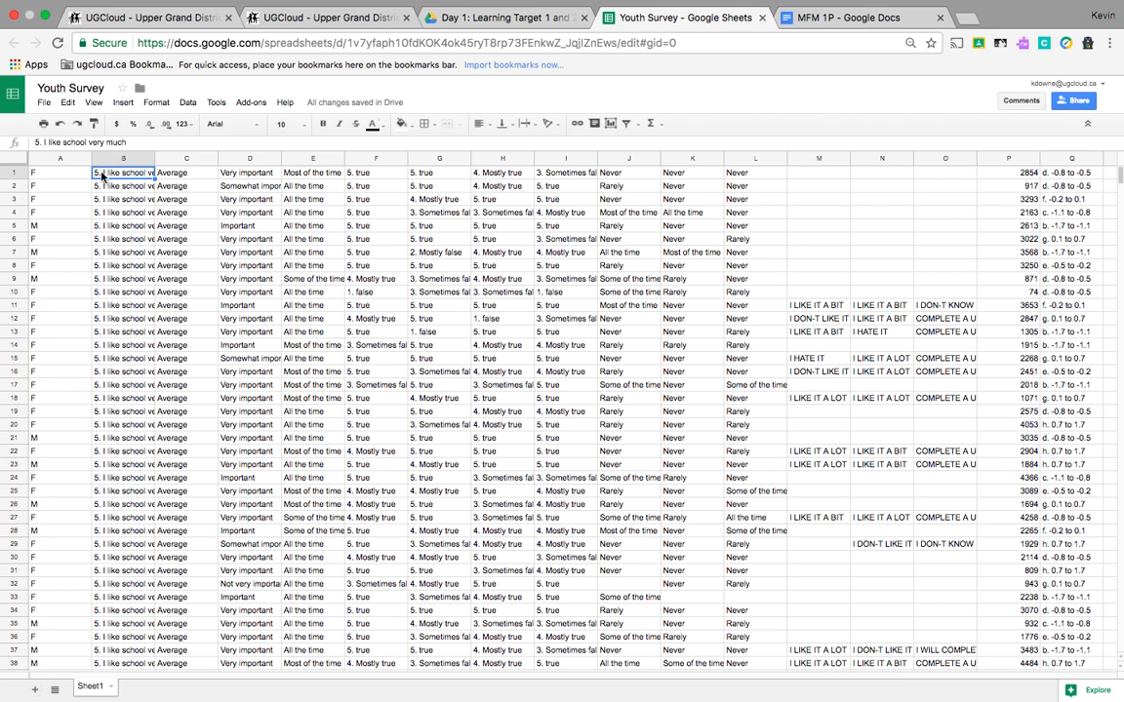
Step: Preview a chart of column C's responses in the chart editor and cancel it
click(190, 176)
click(188, 158)
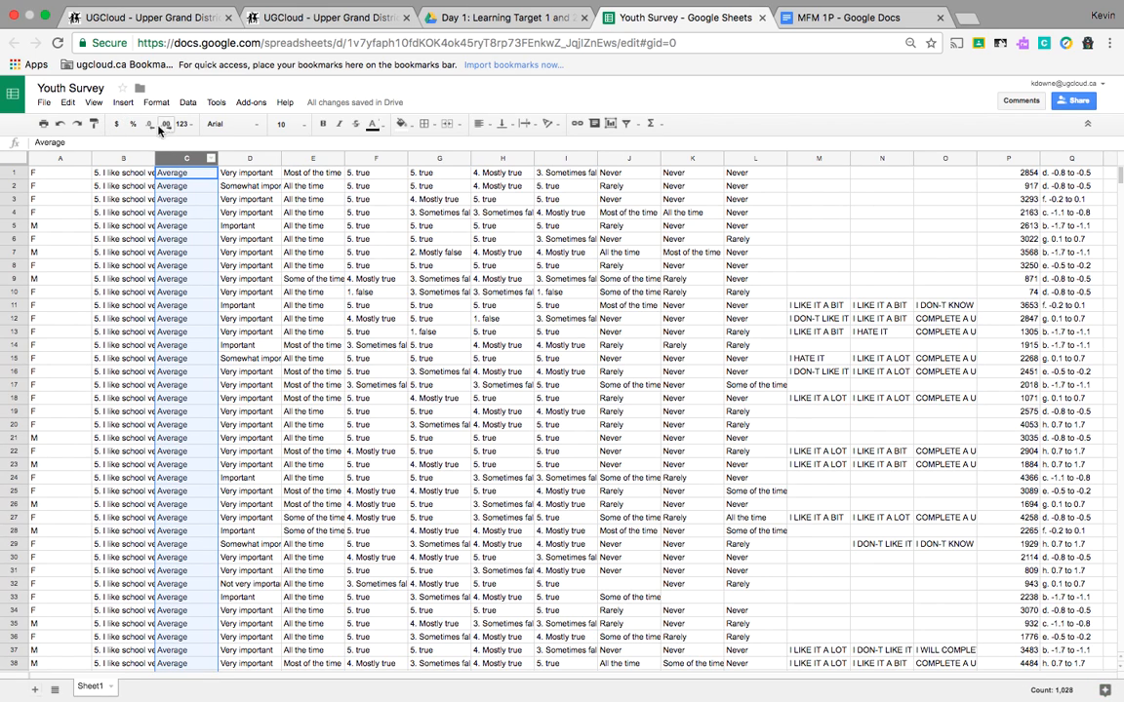
click(122, 103)
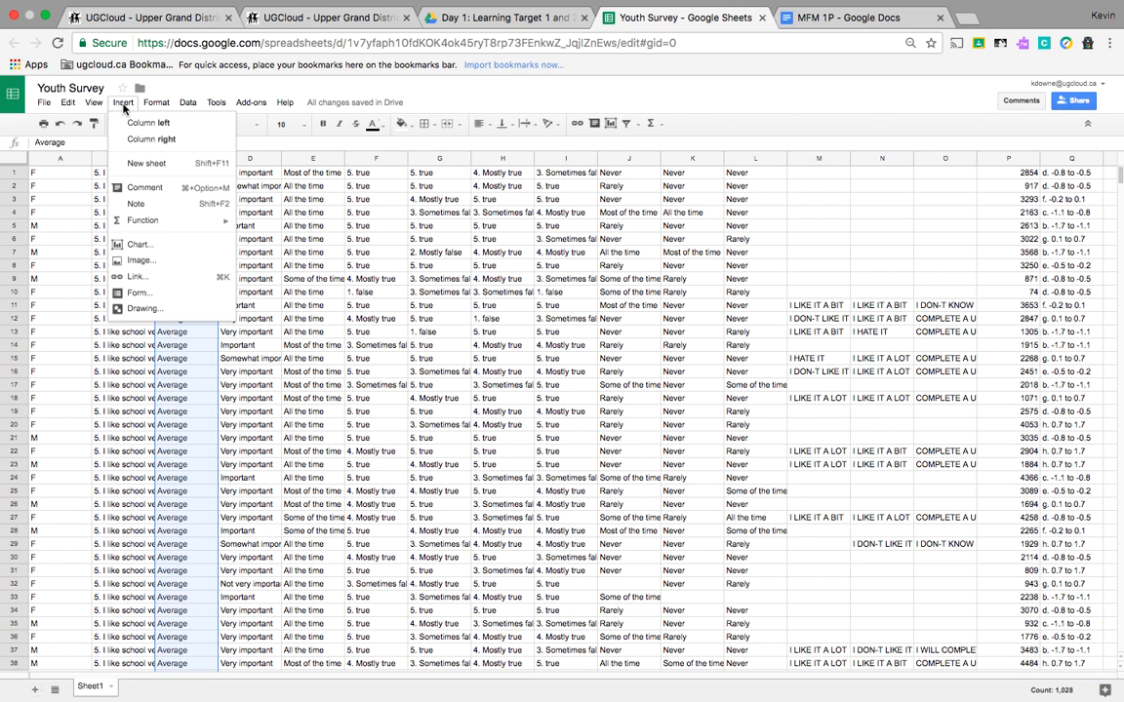
click(147, 246)
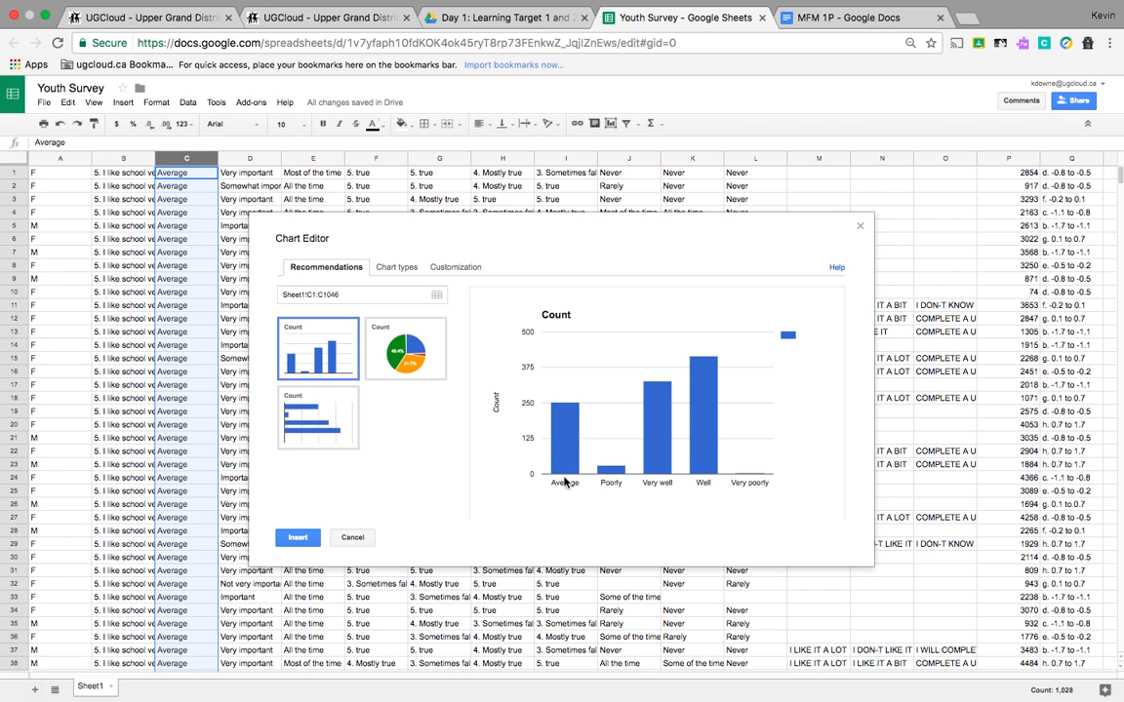
click(352, 537)
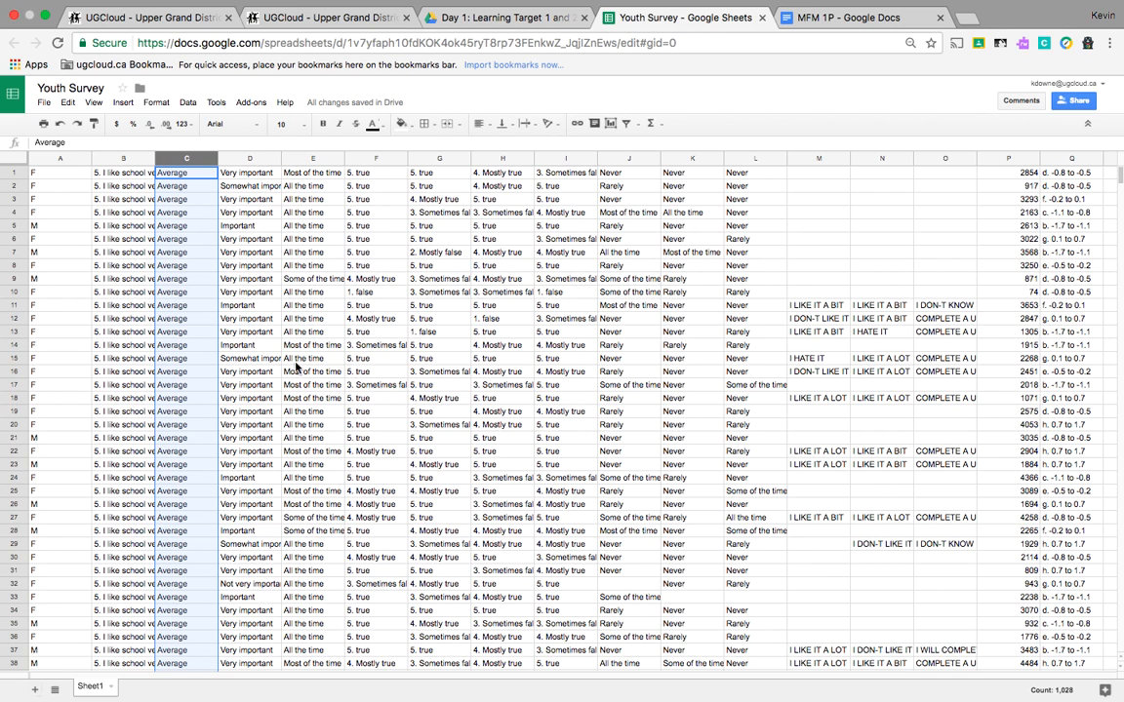
Step: Preview a chart of column D's importance ratings and close the chart editor
click(250, 158)
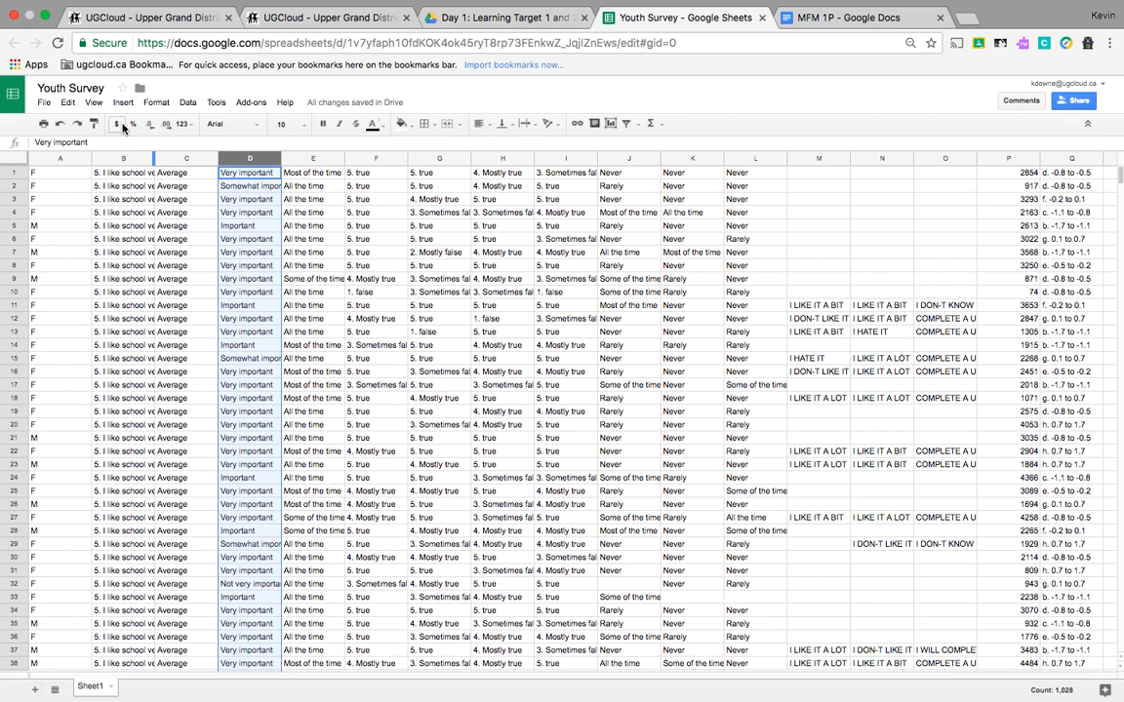
click(123, 103)
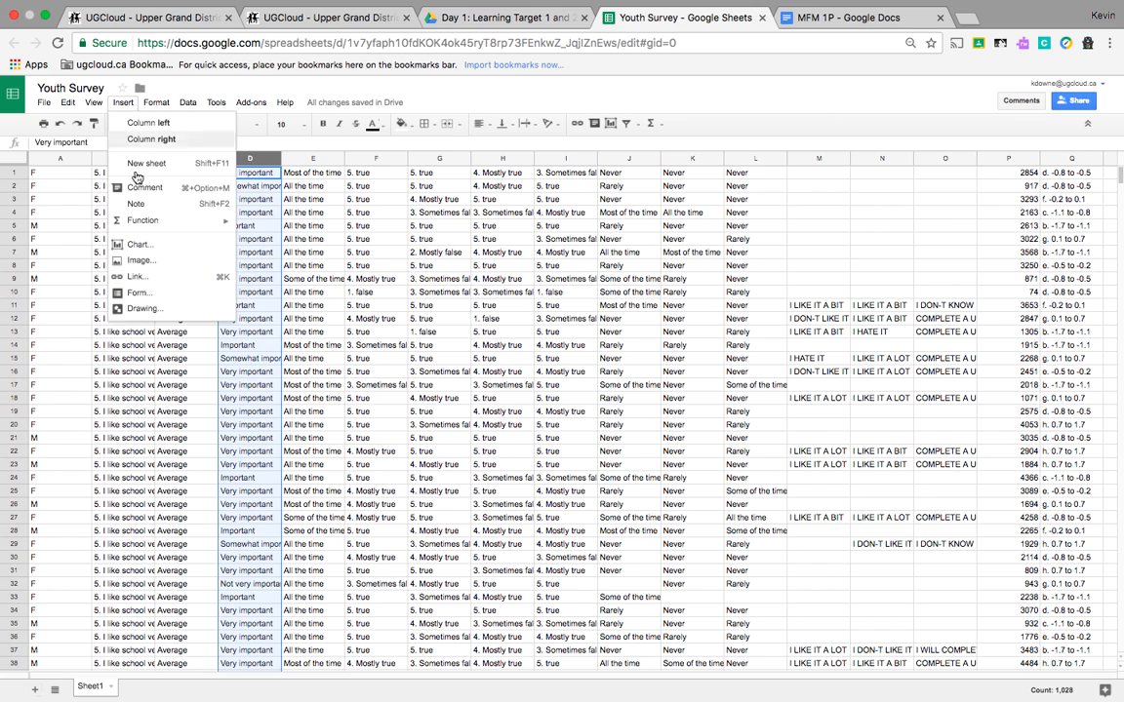
click(177, 246)
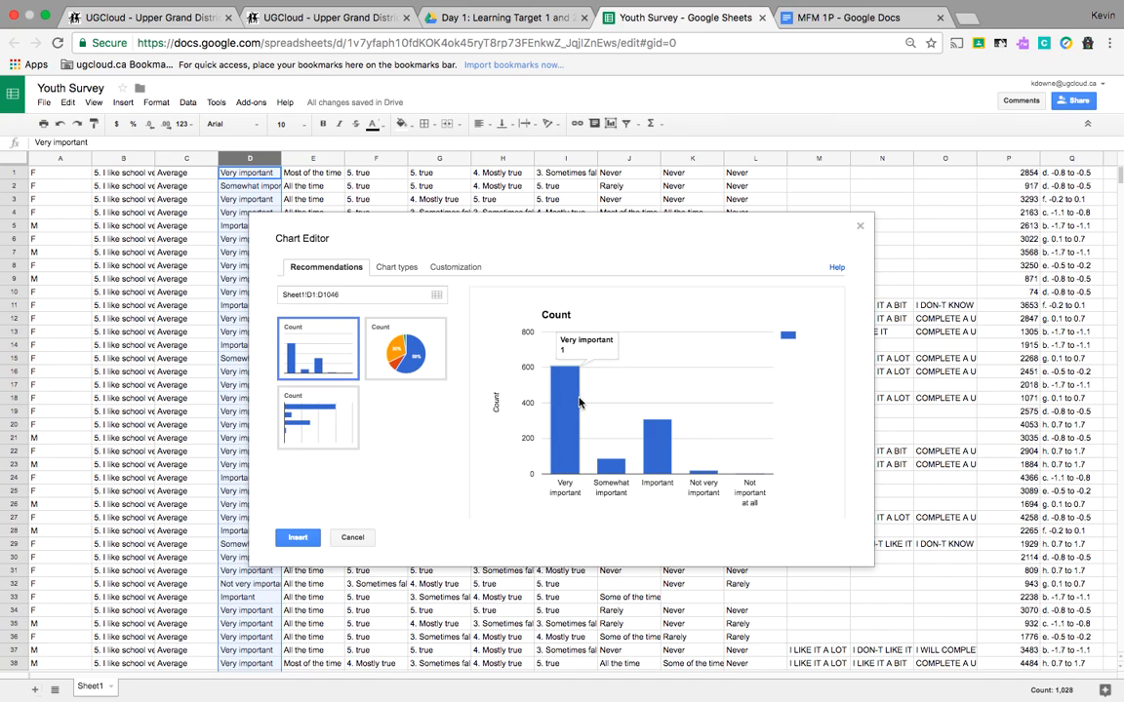
mouse_move(567, 401)
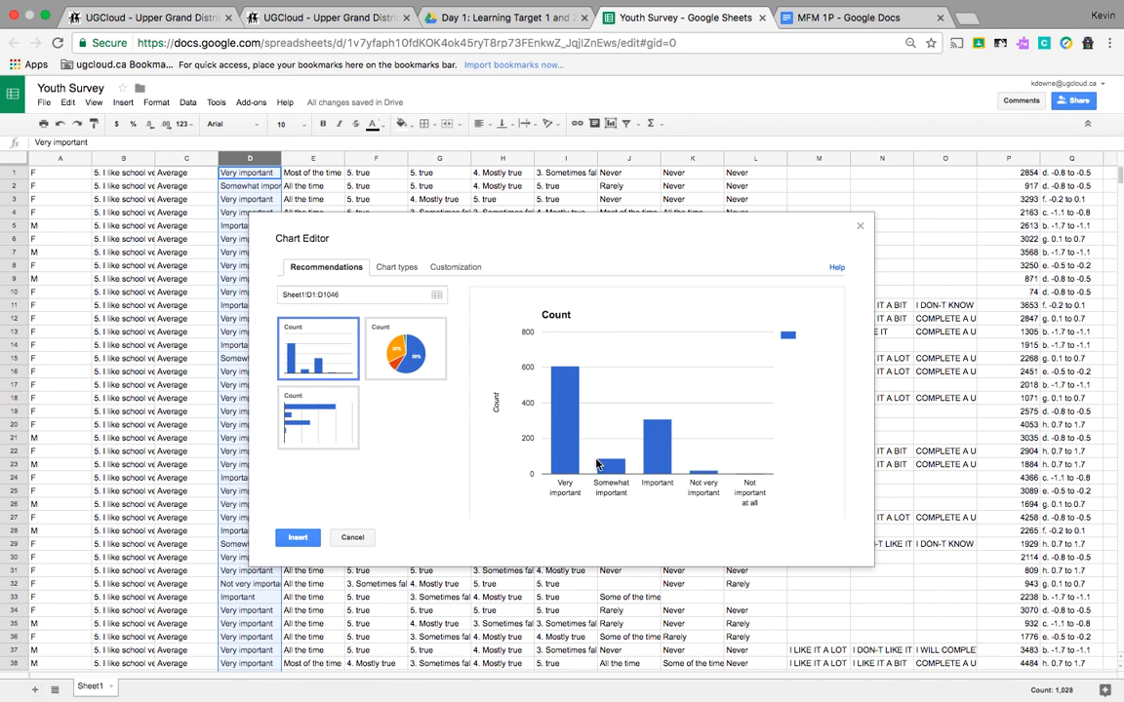
mouse_move(657, 467)
click(859, 226)
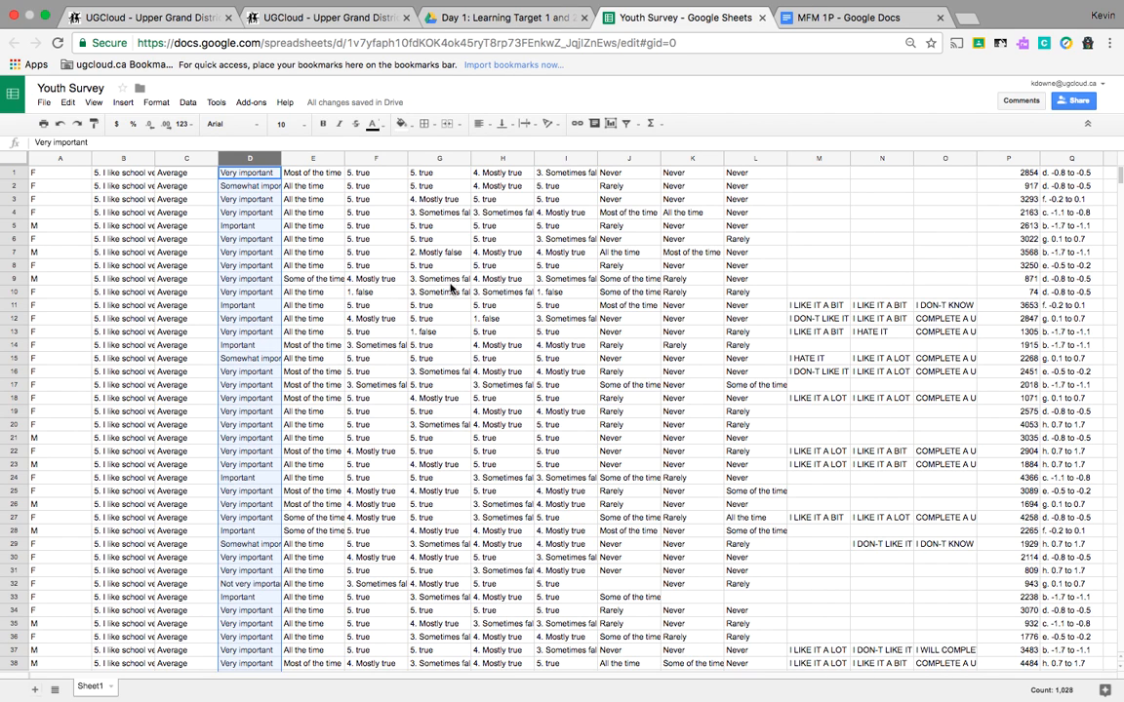
Step: Preview a chart of column O's responses and close the chart editor
click(306, 159)
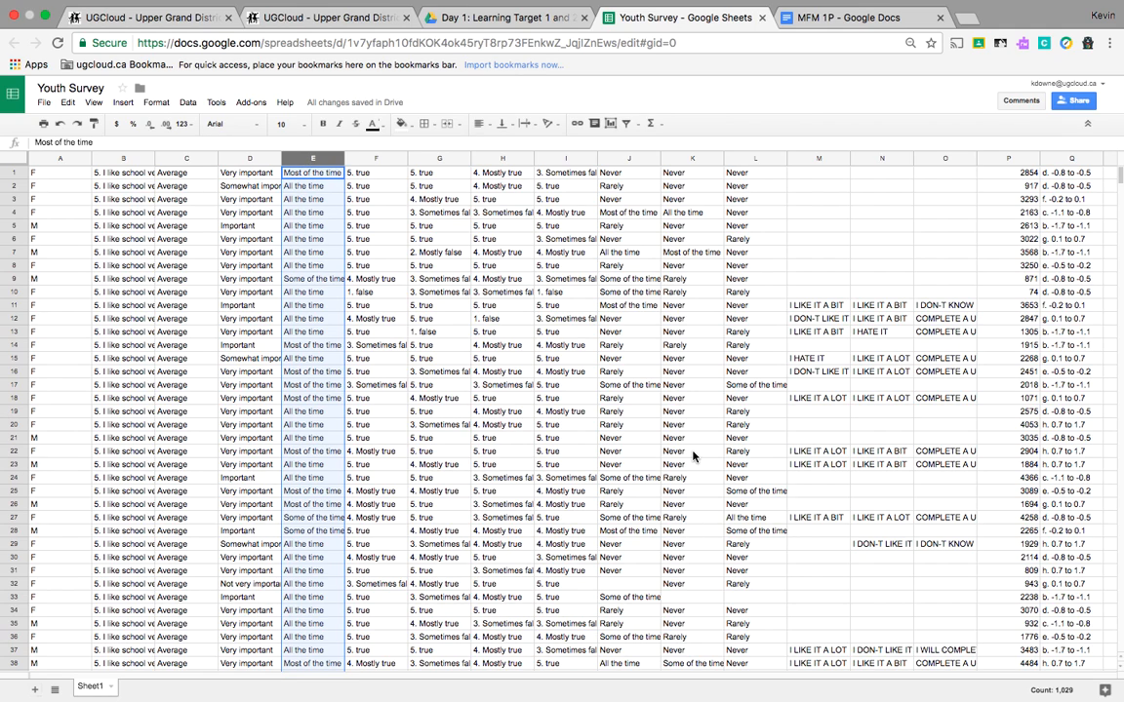
click(939, 158)
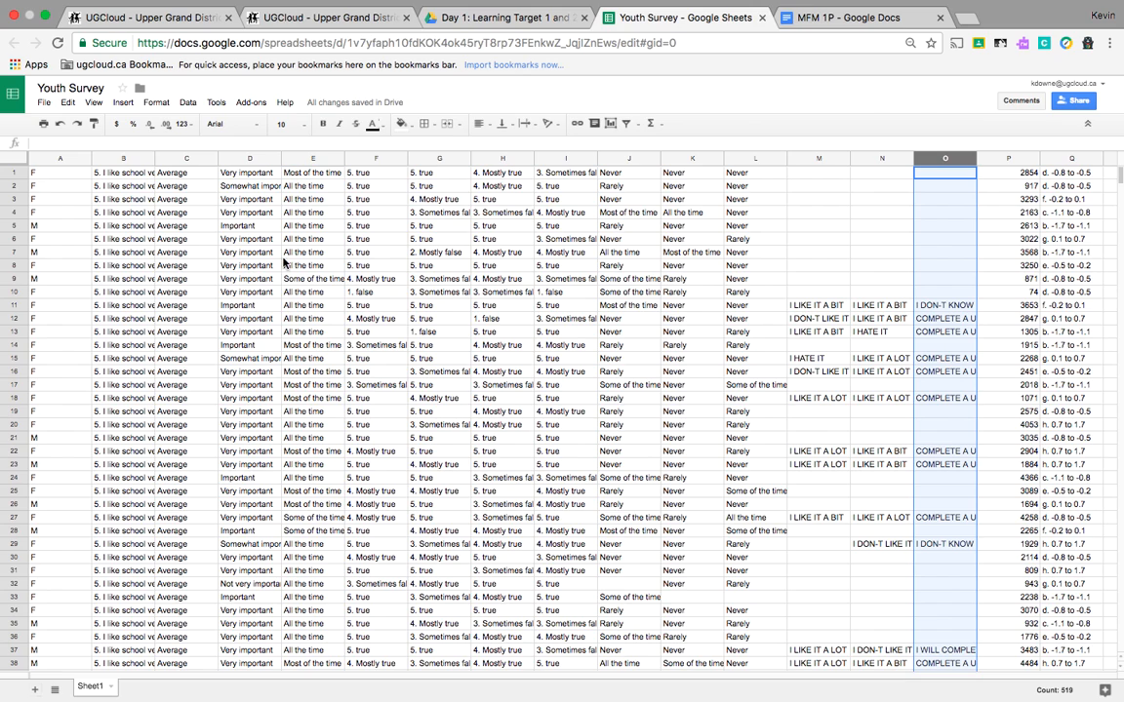
click(122, 102)
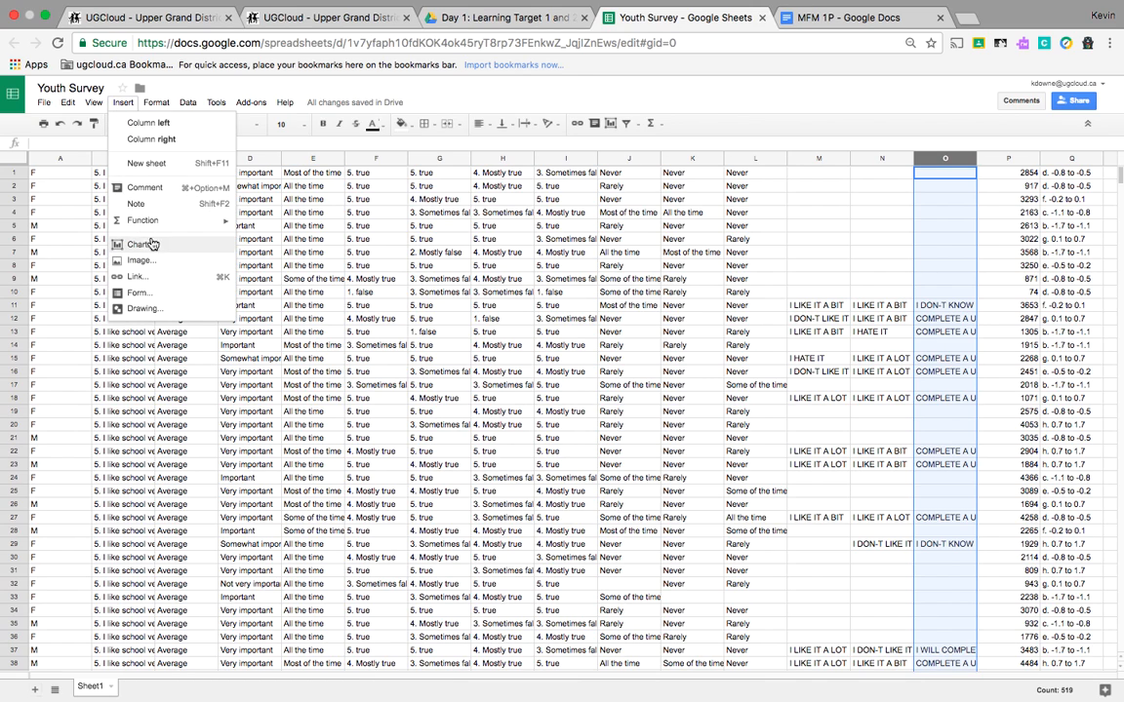
click(156, 102)
mouse_move(122, 103)
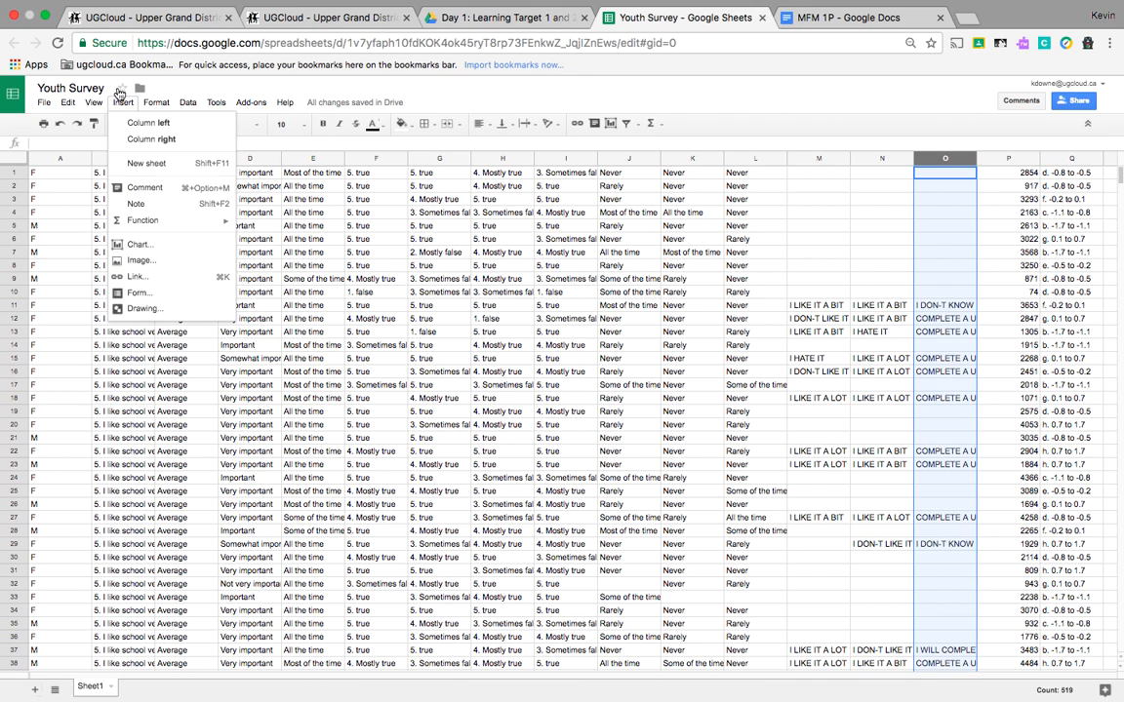
click(136, 245)
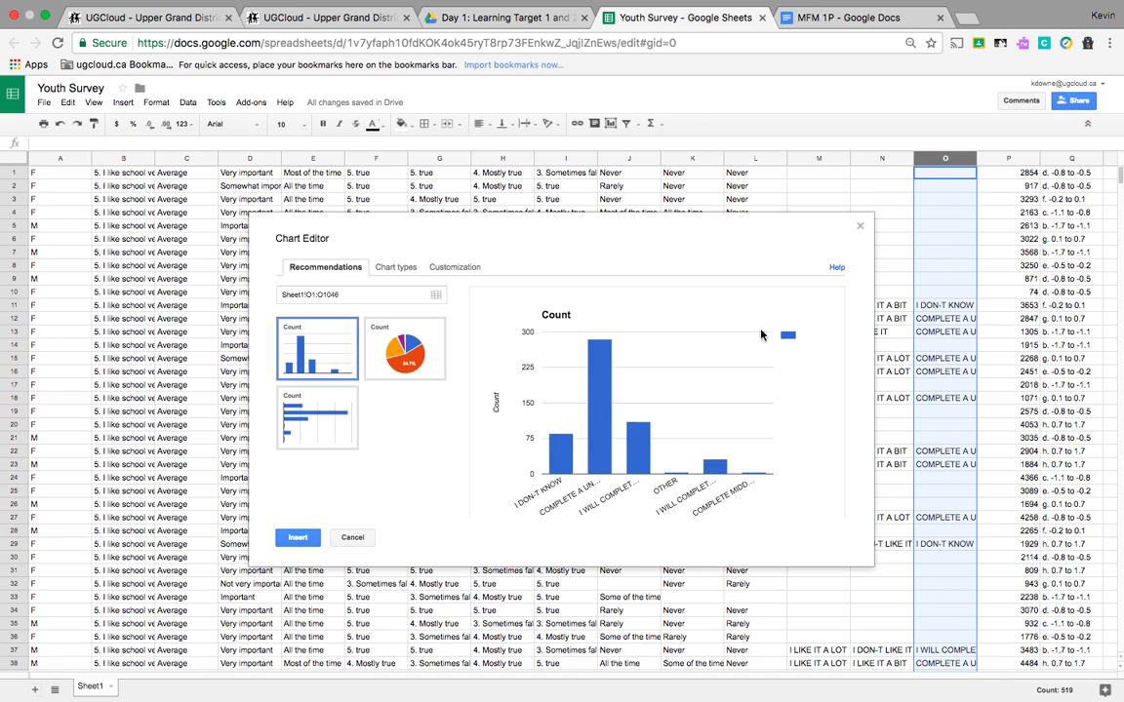
click(860, 230)
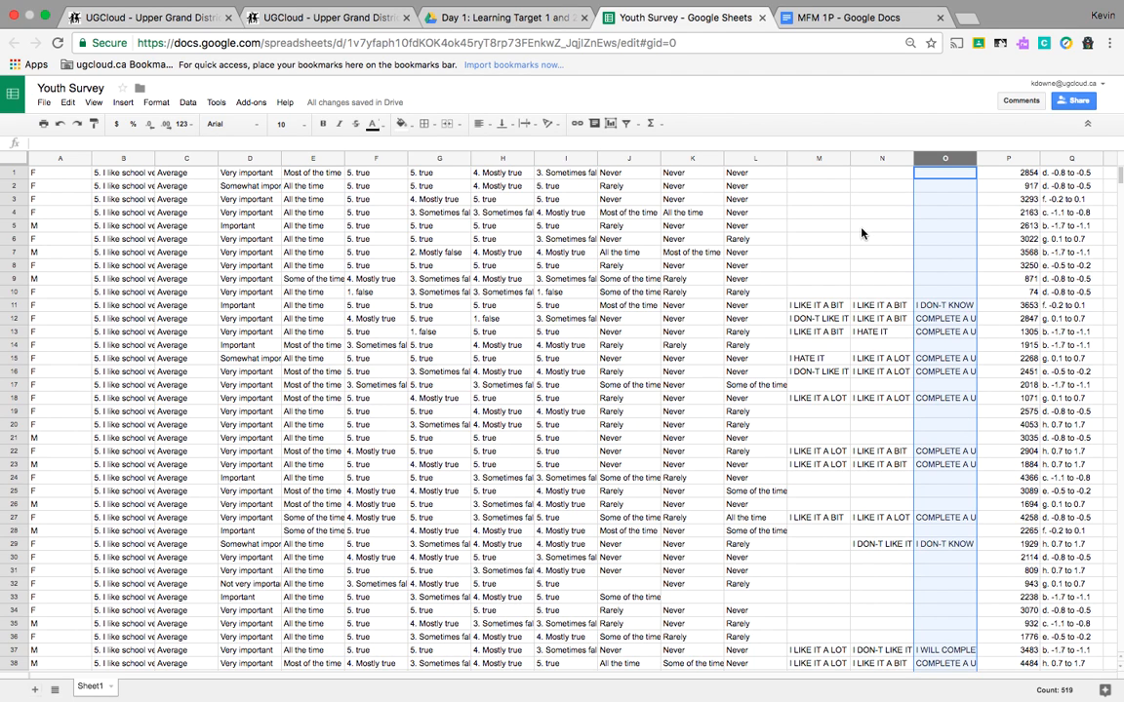